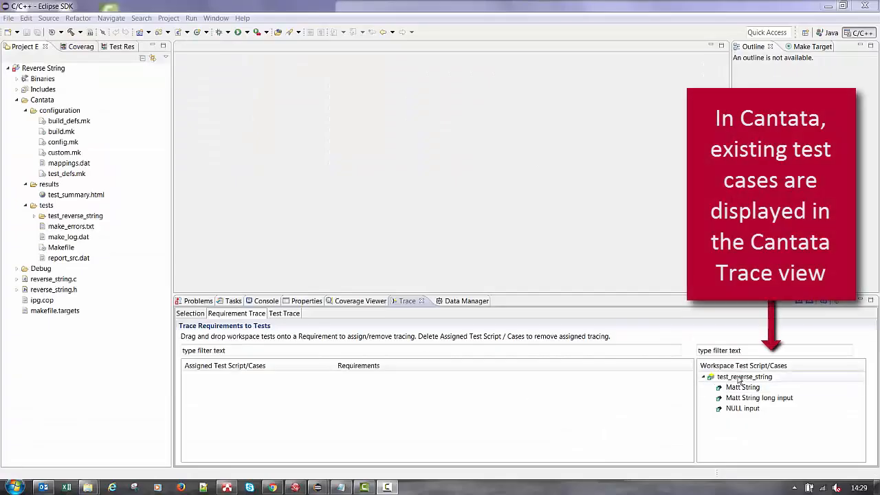
# Step: Open the test_reverse_string test script and show its list of test cases
pyautogui.click(740, 378)
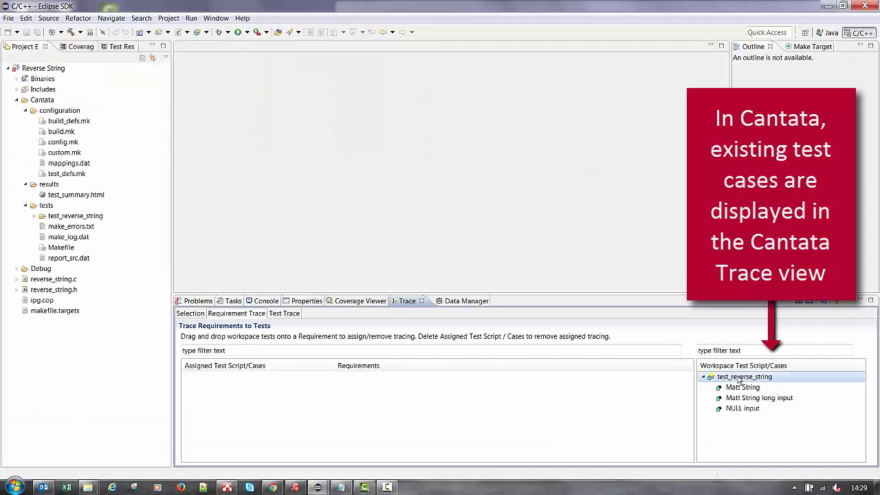
pyautogui.doubleClick(740, 378)
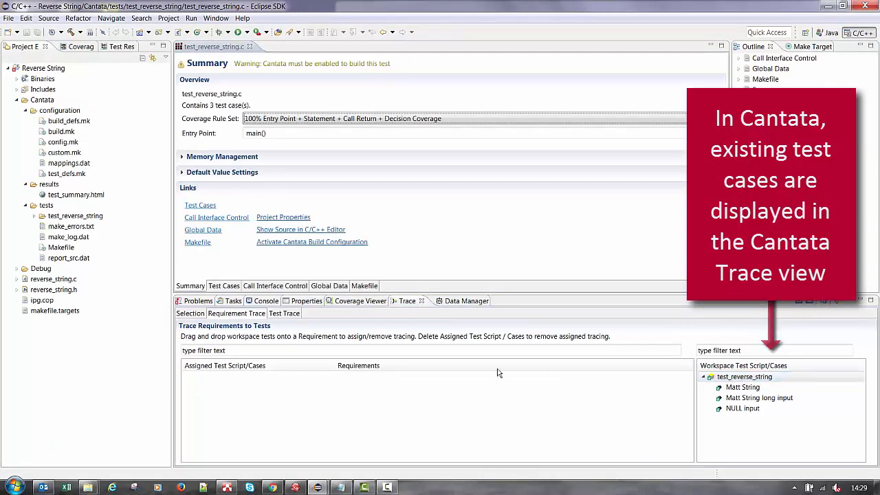
pyautogui.click(226, 288)
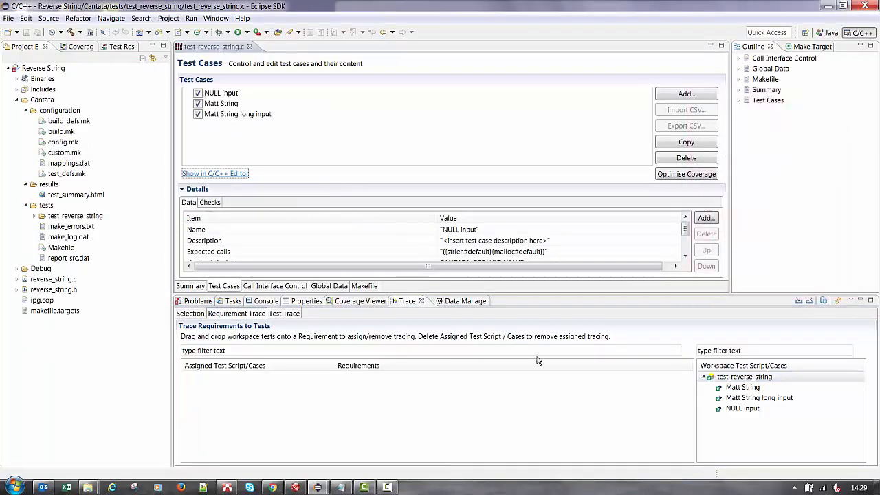
# Step: Import the Requirements sheet of ReverseStringReq.xlsx as a new requirement set named Excel Reverse String, using the Test Coverage mappings
pyautogui.click(799, 302)
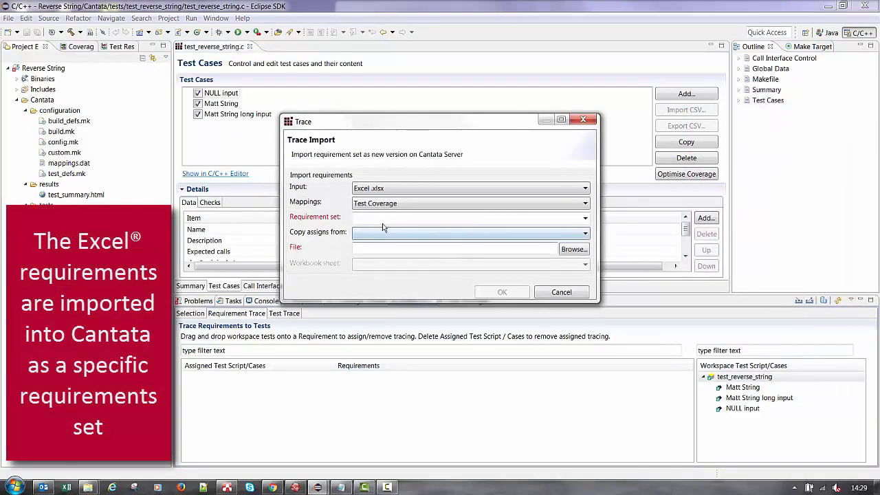
pyautogui.click(382, 220)
pyautogui.write('Excel Reverse String')
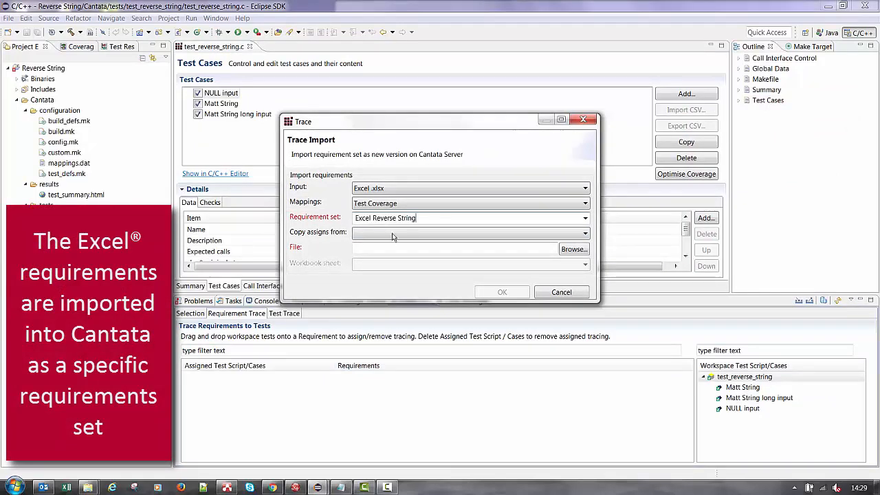
pyautogui.click(574, 248)
pyautogui.doubleClick(557, 169)
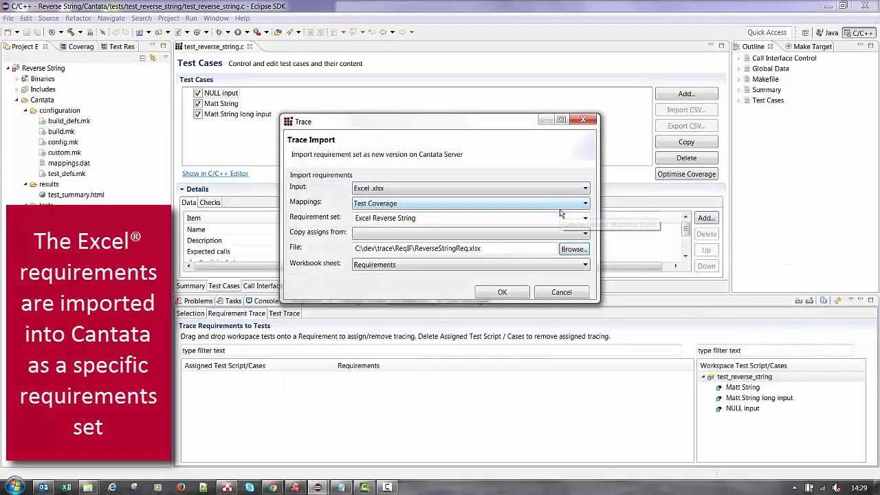
pyautogui.click(502, 292)
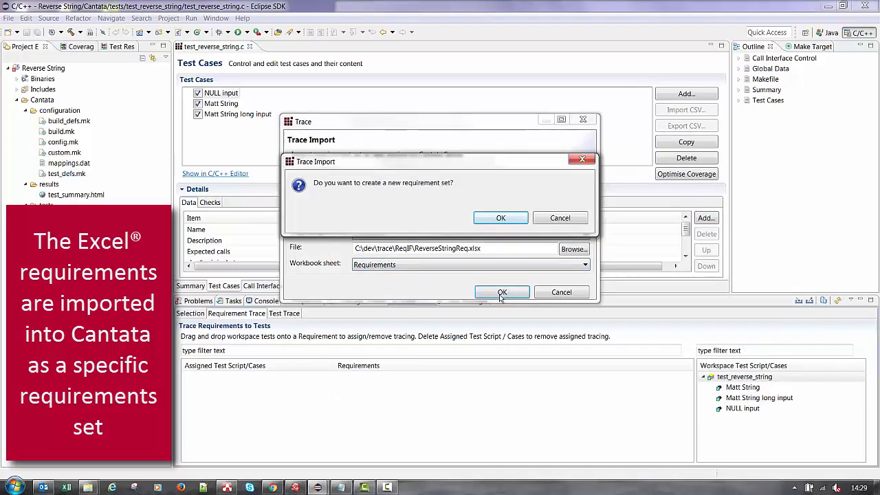
pyautogui.click(500, 218)
pyautogui.click(502, 217)
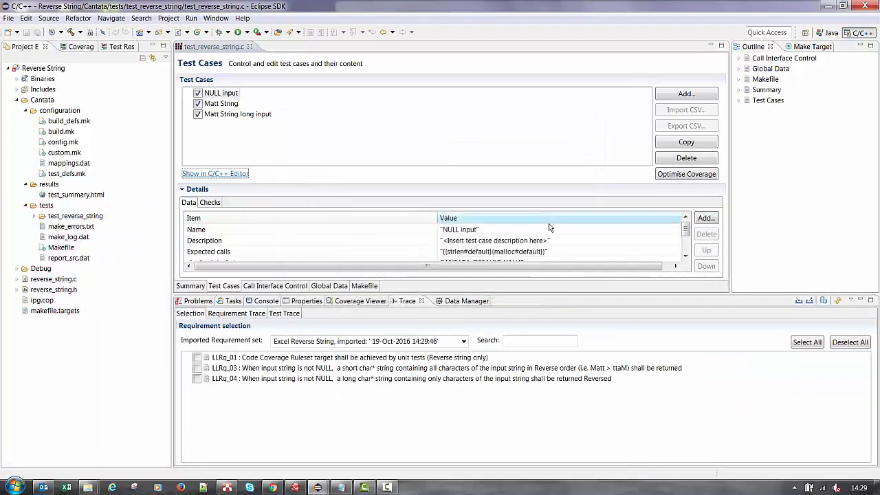
# Step: Select all imported requirements in the maximized Trace view and read the full text of LLRq_04
pyautogui.doubleClick(413, 302)
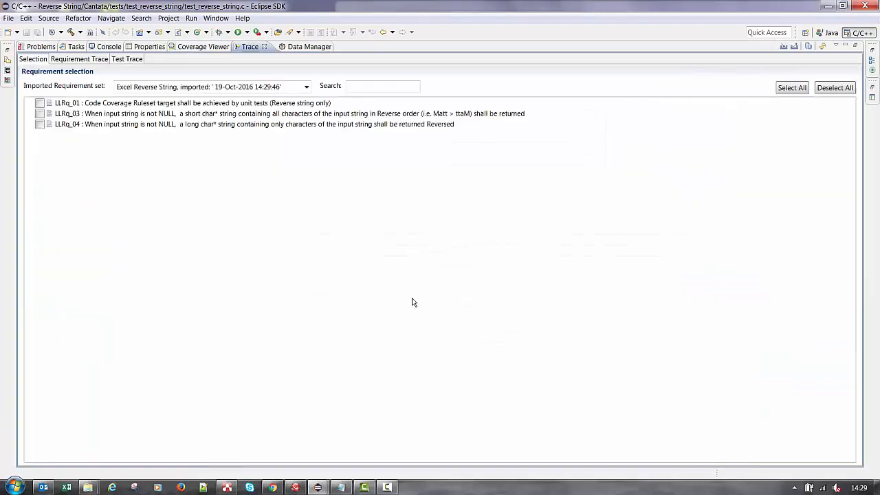
pyautogui.click(788, 90)
pyautogui.doubleClick(274, 127)
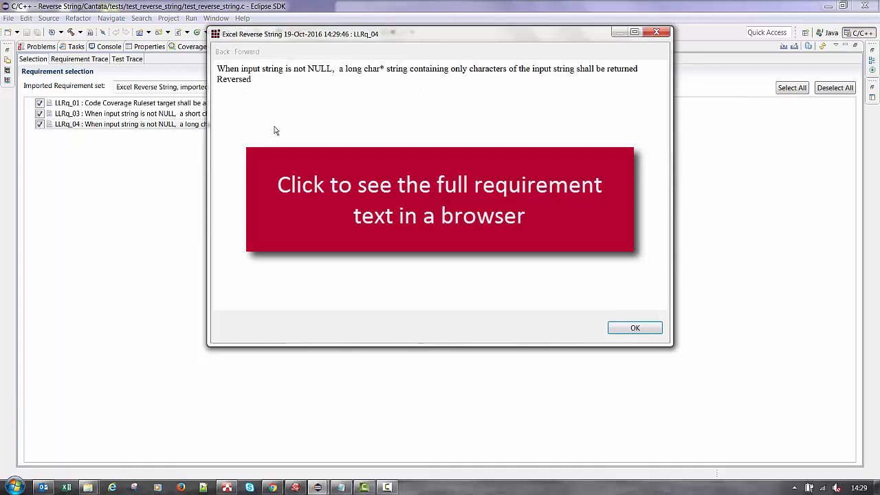
pyautogui.click(630, 328)
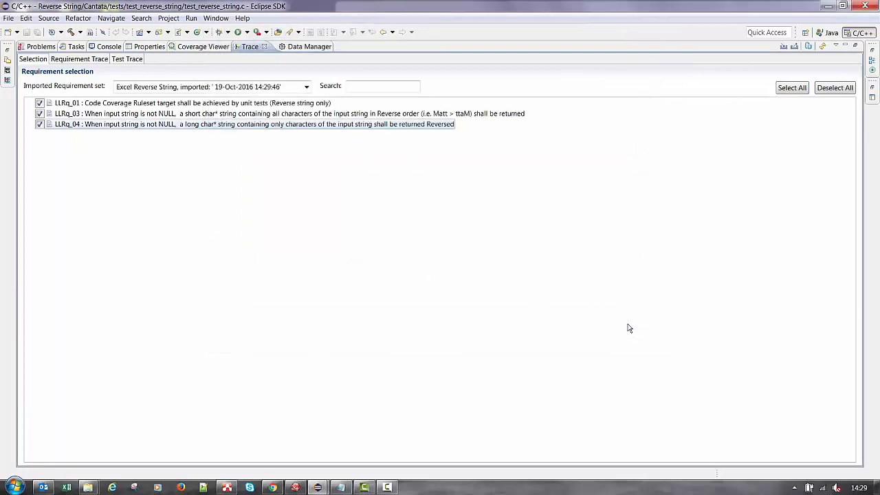
# Step: Assign the test_reverse_string script to LLRq_01, the Matt String case to LLRq_03 and Matt String long input to LLRq_04
pyautogui.click(74, 59)
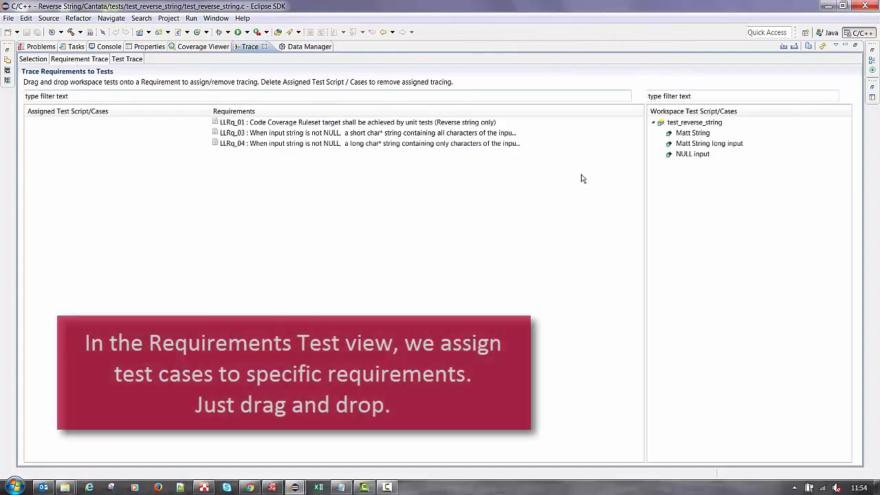
pyautogui.moveTo(684, 123); pyautogui.dragTo(550, 124)
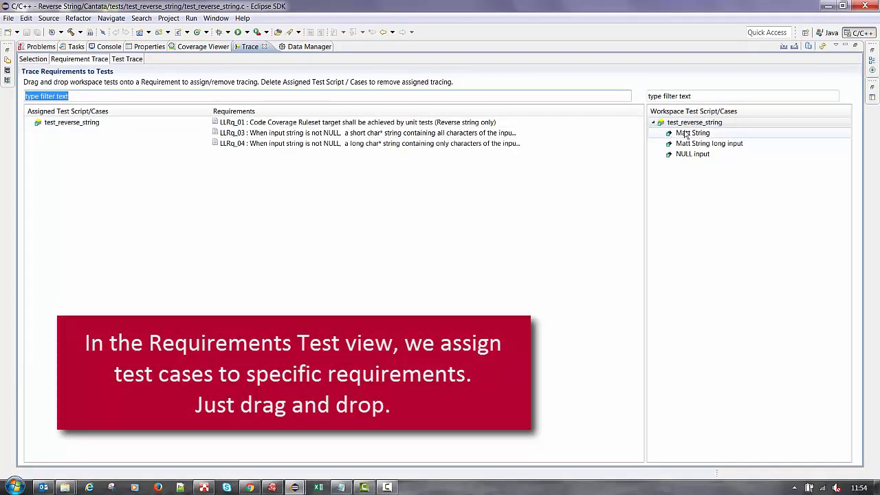
pyautogui.moveTo(692, 132); pyautogui.dragTo(558, 137)
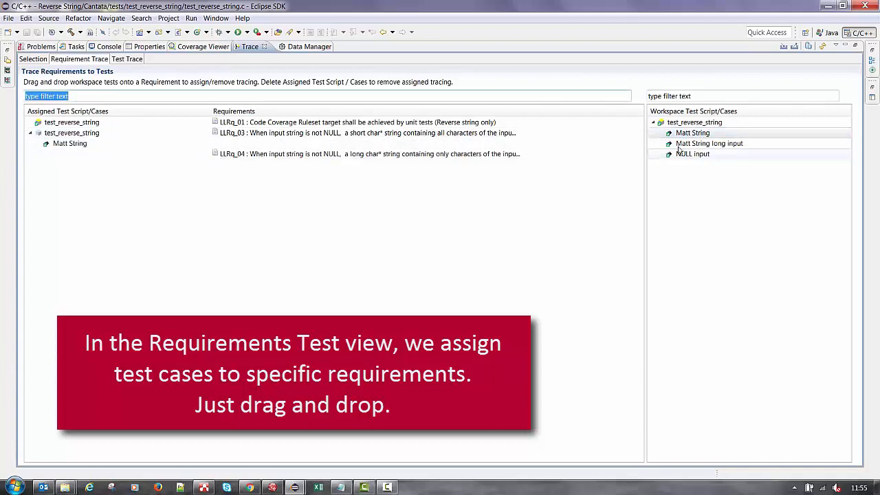
pyautogui.moveTo(698, 143); pyautogui.dragTo(546, 157)
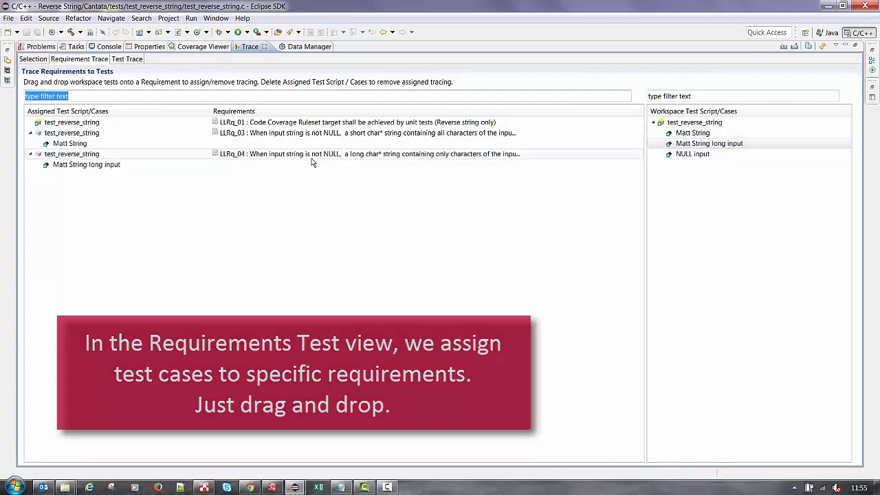
pyautogui.doubleClick(311, 156)
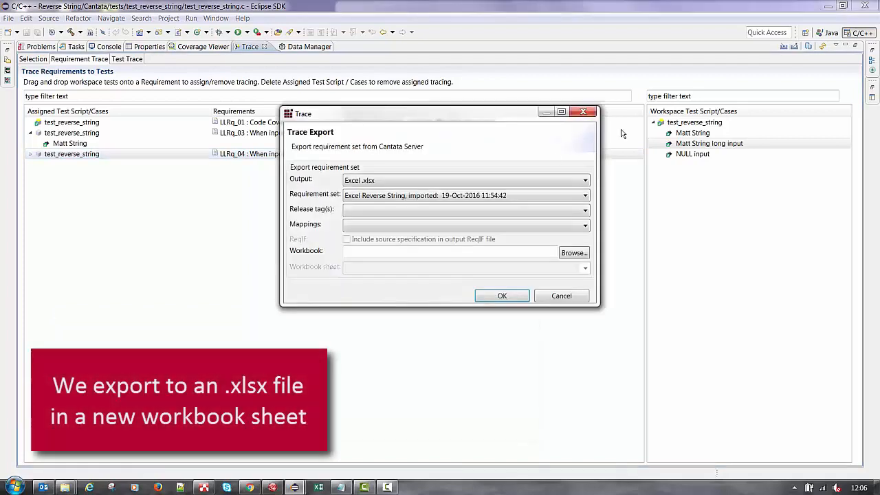
# Step: Configure the Excel .xlsx export of the Excel Reverse String requirement set with Test Coverage mappings and ReverseStringReq.xlsx as the workbook
pyautogui.click(507, 197)
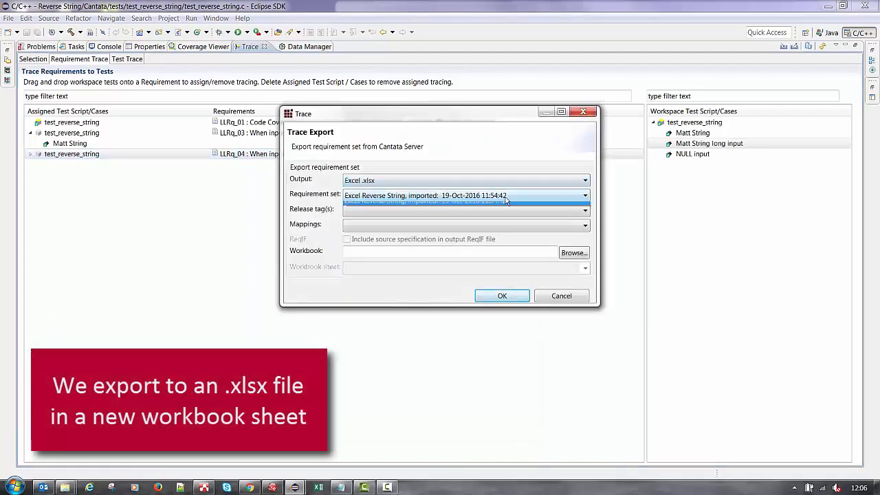
pyautogui.click(505, 197)
pyautogui.click(369, 226)
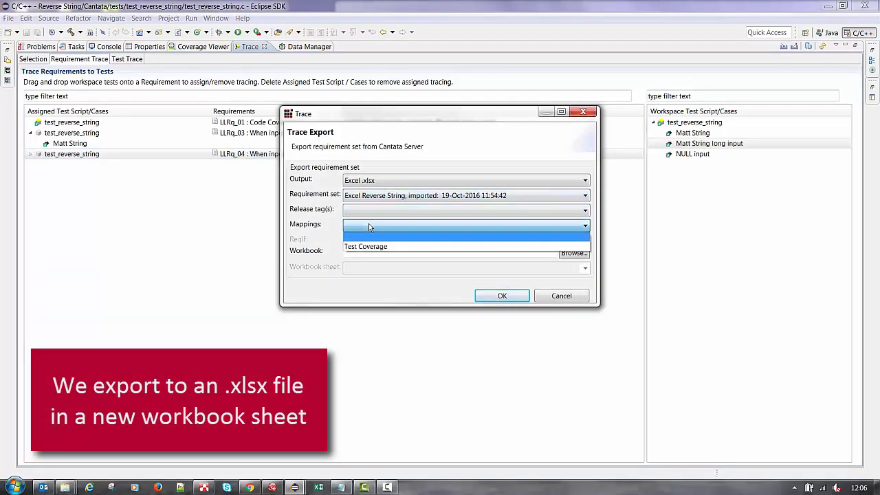
pyautogui.click(371, 247)
pyautogui.click(573, 254)
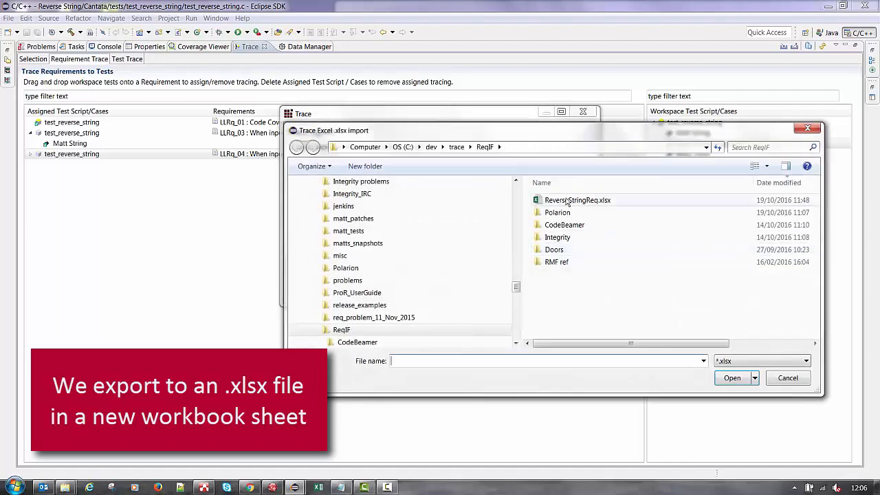
pyautogui.doubleClick(566, 200)
# Step: Name the export's workbook sheet Test Results and run the export, overwriting the existing file
pyautogui.click(585, 269)
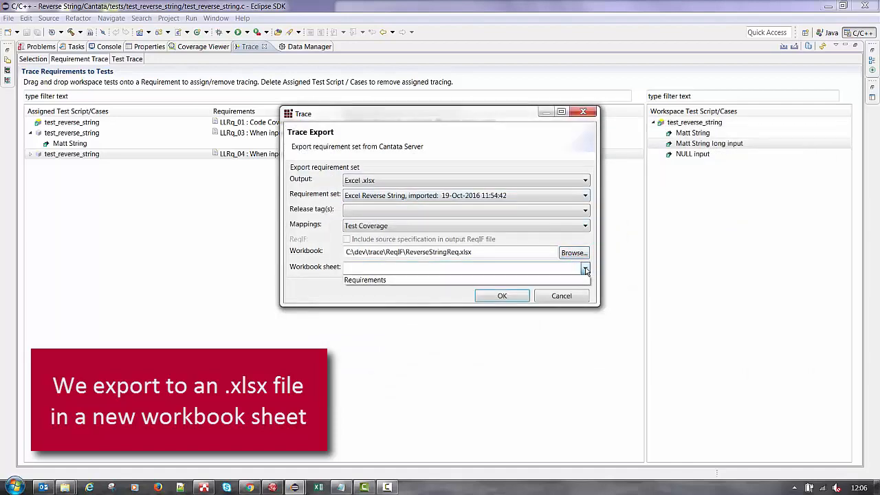
pyautogui.click(542, 269)
pyautogui.write('Test R')
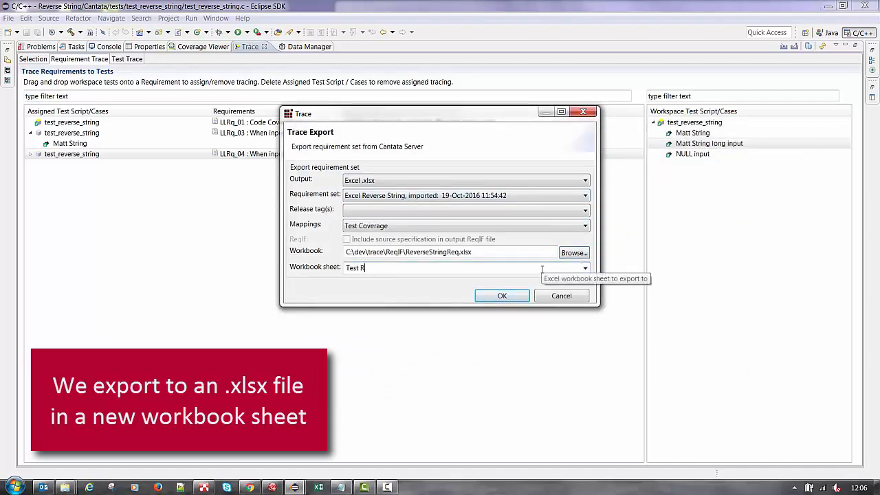
pyautogui.write('esults')
pyautogui.click(502, 296)
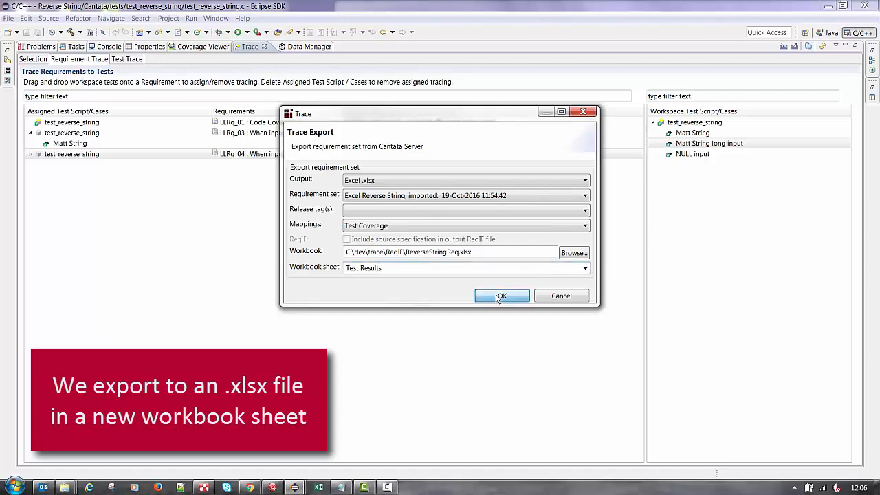
pyautogui.click(735, 378)
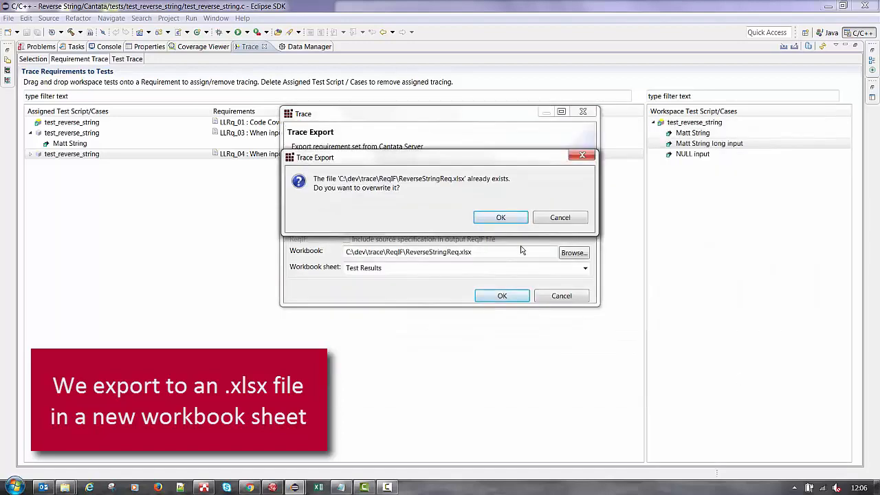
pyautogui.click(499, 218)
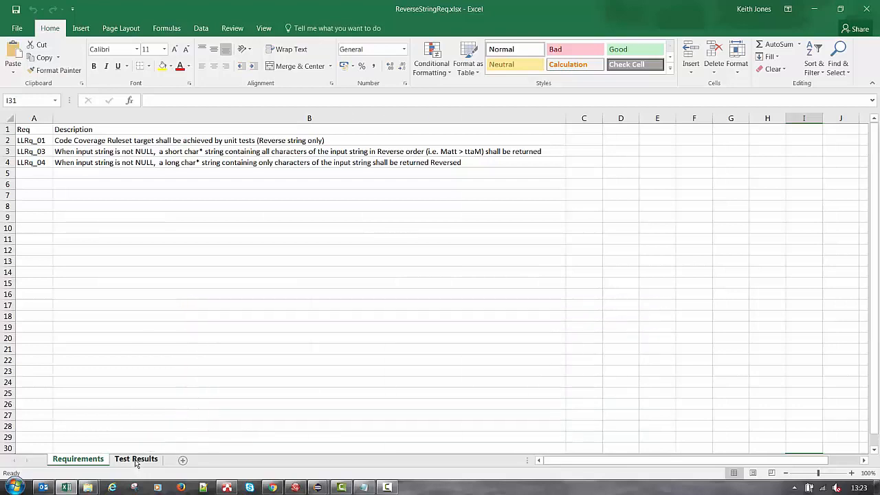
# Step: In Excel's Requirements sheet, add LLRq_05 in row 5 with "When input string is NULL, char* of NULL shall be returned (Reverse String should not be called)"
pyautogui.click(136, 461)
pyautogui.click(76, 459)
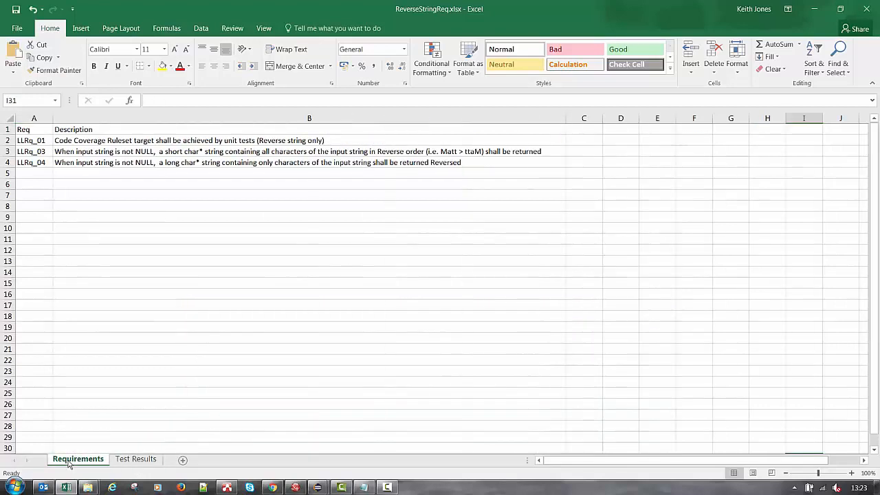
pyautogui.click(37, 174)
pyautogui.write('LLRq_05')
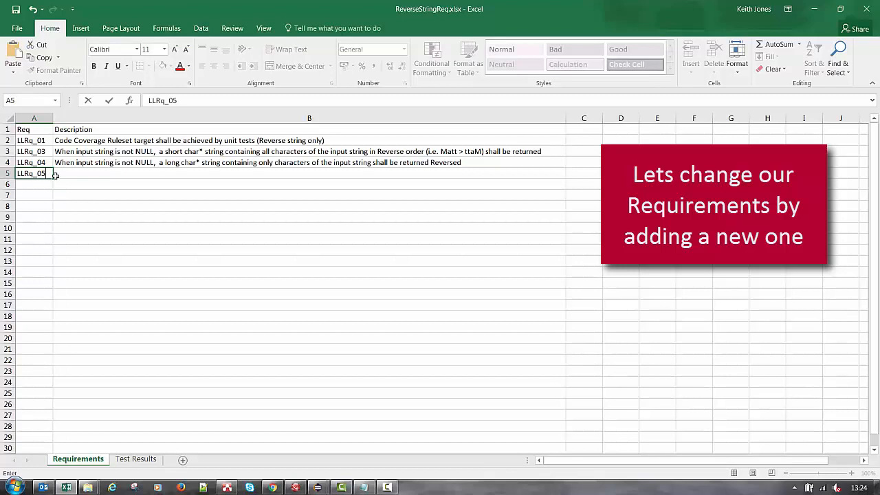
pyautogui.click(58, 174)
pyautogui.write('When input string is NULL,  char* of NULL shall be returned (Reverse String should not be called)')
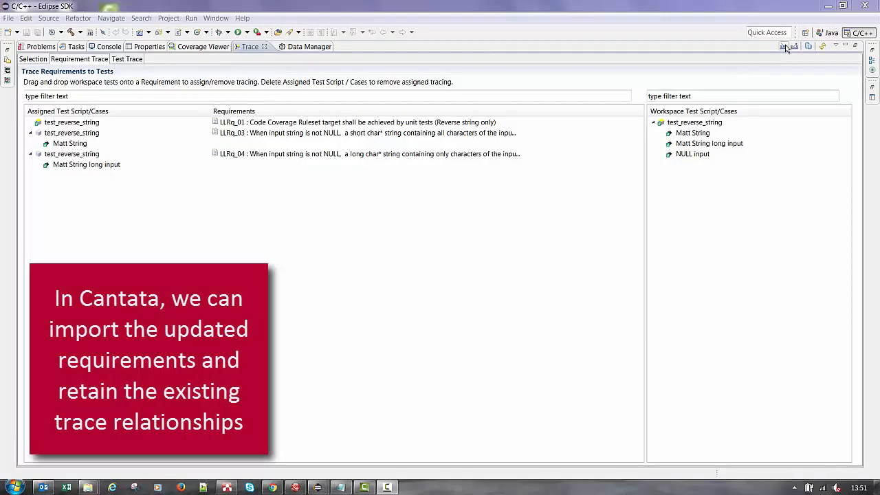
# Step: In Eclipse, re-import the Requirements sheet of ReverseStringReq.xlsx into Excel Reverse String, copying assigns from the version imported 19-Oct-2016 11:54:42
pyautogui.click(785, 47)
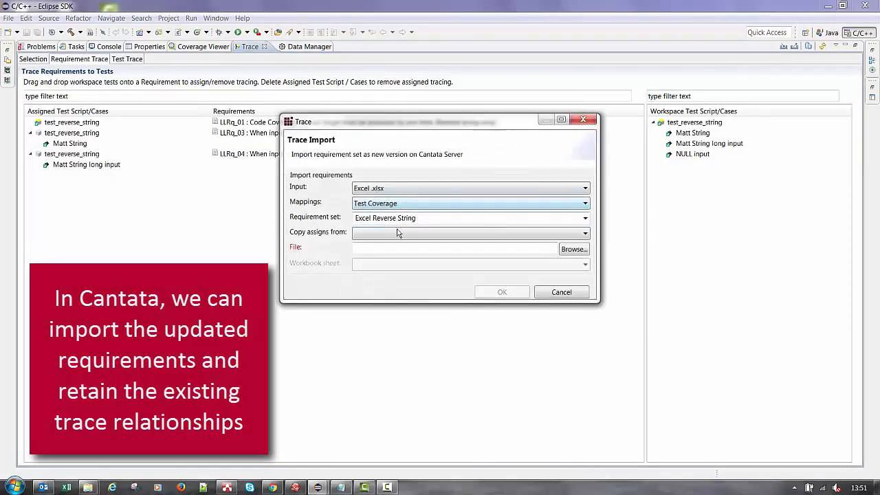
pyautogui.click(396, 234)
pyautogui.click(543, 255)
pyautogui.click(573, 249)
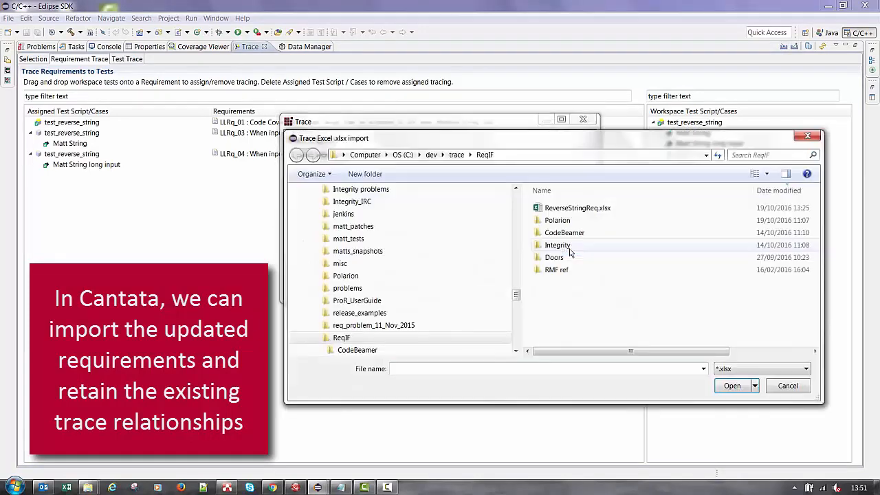
pyautogui.doubleClick(577, 208)
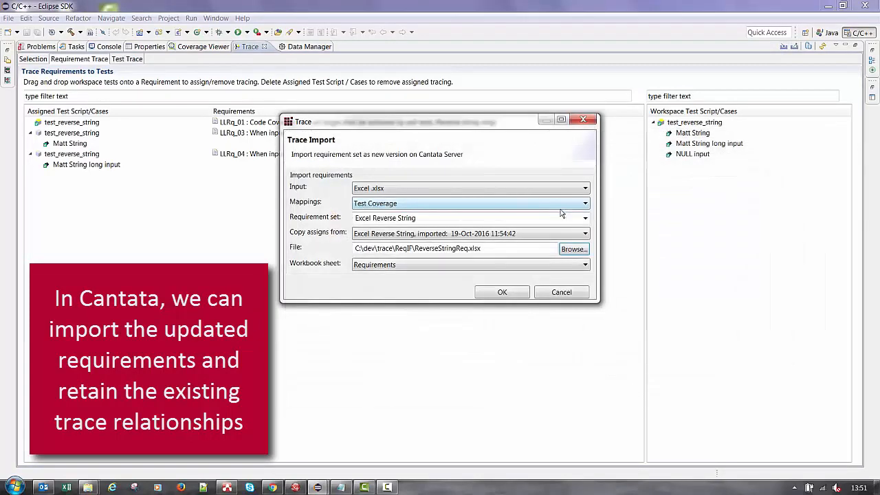
pyautogui.click(583, 267)
pyautogui.click(522, 277)
pyautogui.click(502, 292)
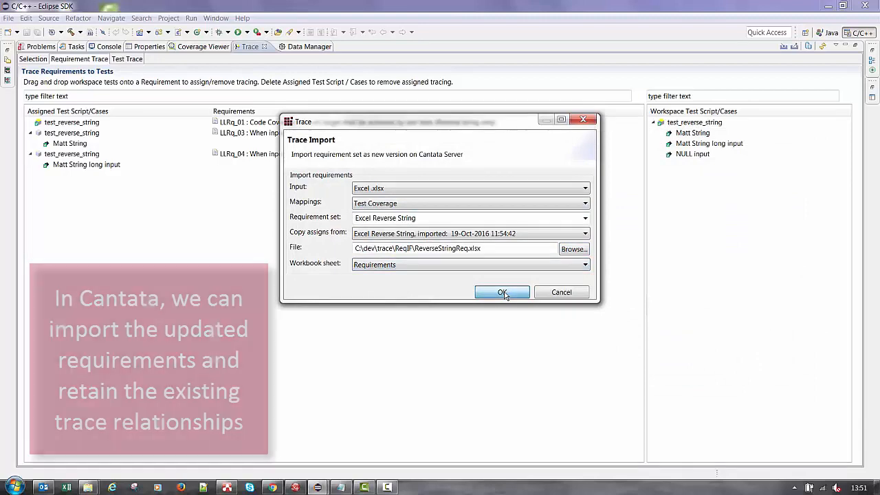
pyautogui.click(558, 218)
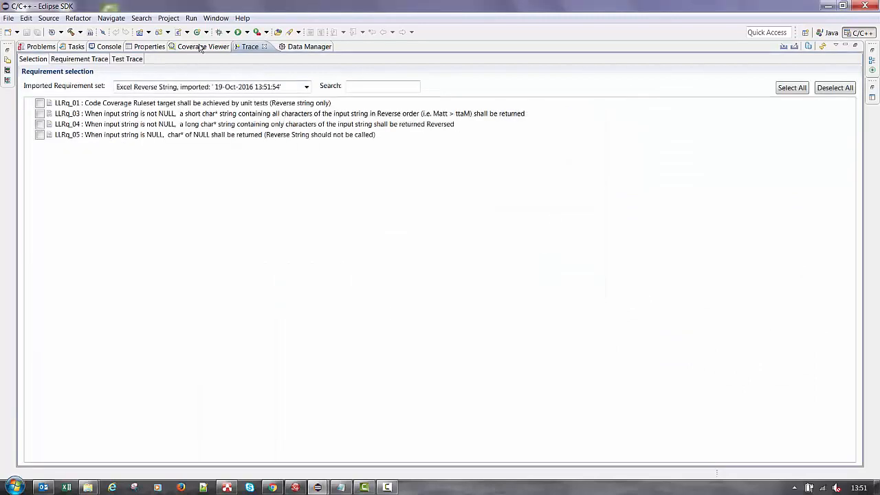
# Step: Enable comparing to another requirement set version in the selection tab in Cantata's Trace preferences and apply the change
pyautogui.click(215, 18)
pyautogui.click(244, 111)
pyautogui.click(260, 157)
pyautogui.click(326, 113)
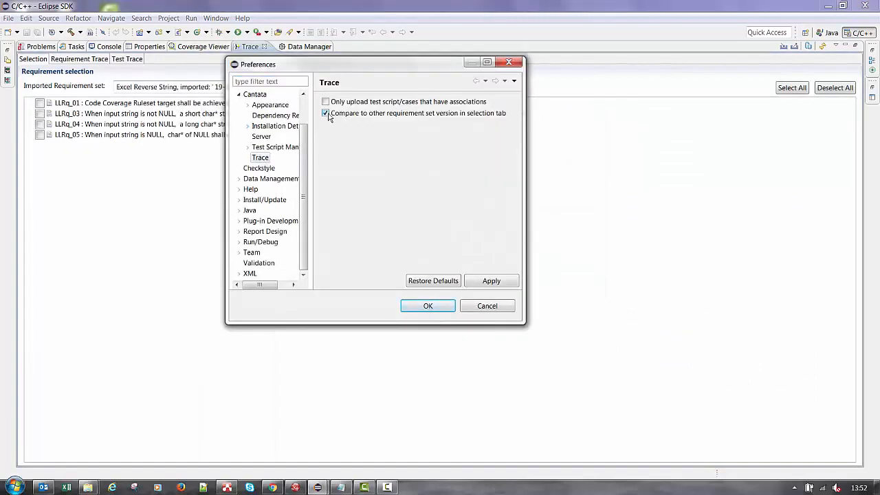
pyautogui.click(491, 281)
pyautogui.click(446, 307)
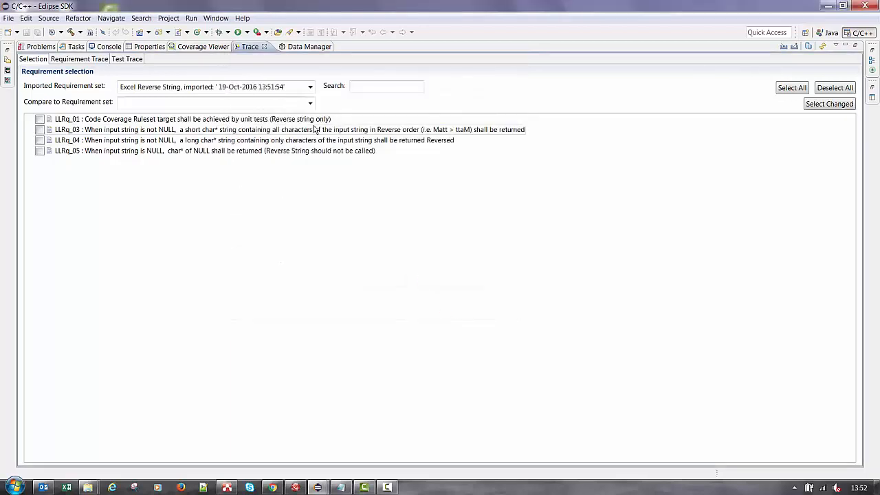
# Step: Compare against the Excel Reverse String requirement set imported 19-Oct-2016 11:54:42 and select only the changed requirements
pyautogui.click(310, 103)
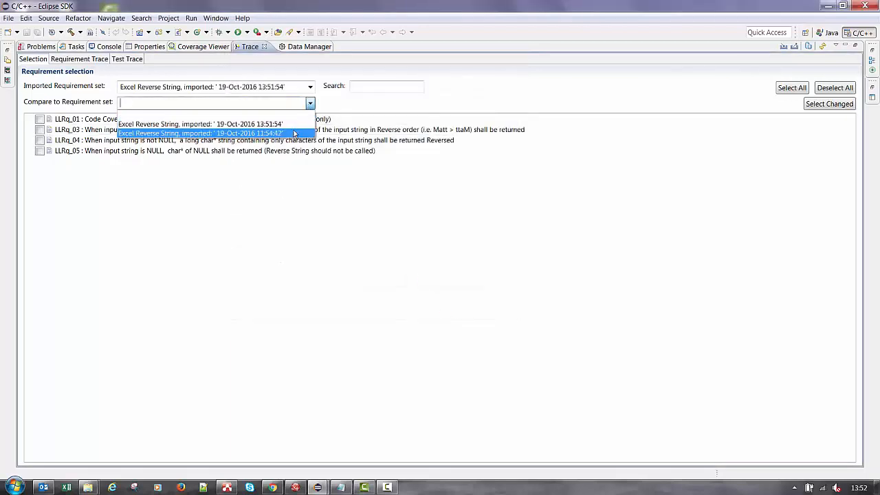
pyautogui.click(295, 133)
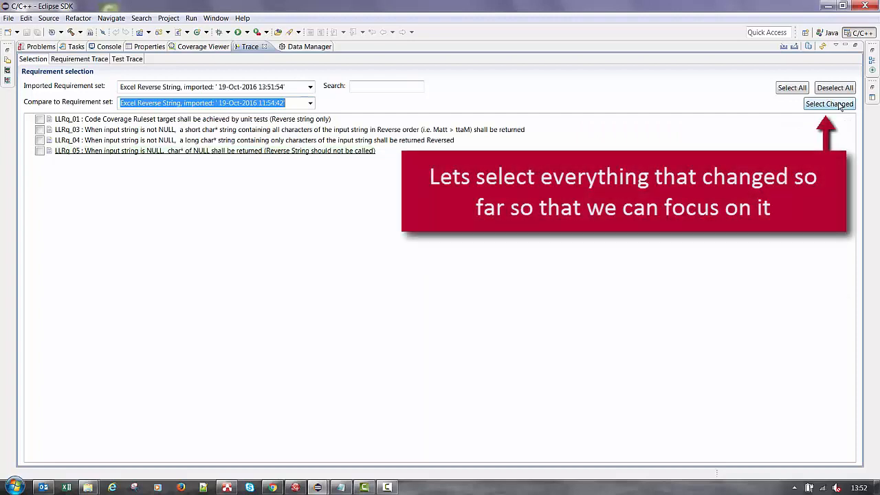
pyautogui.click(838, 105)
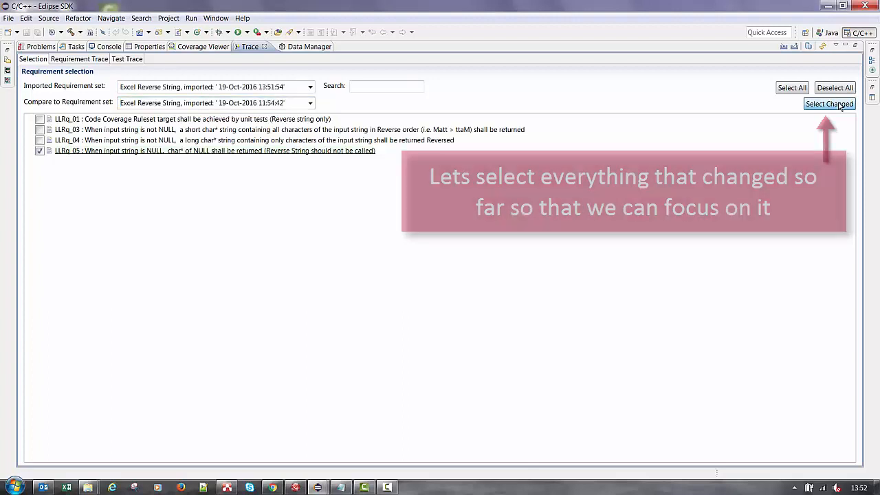
# Step: Assign the NULL input test case to requirement LLRq_05, and select all requirements for display in the requirement trace
pyautogui.click(84, 61)
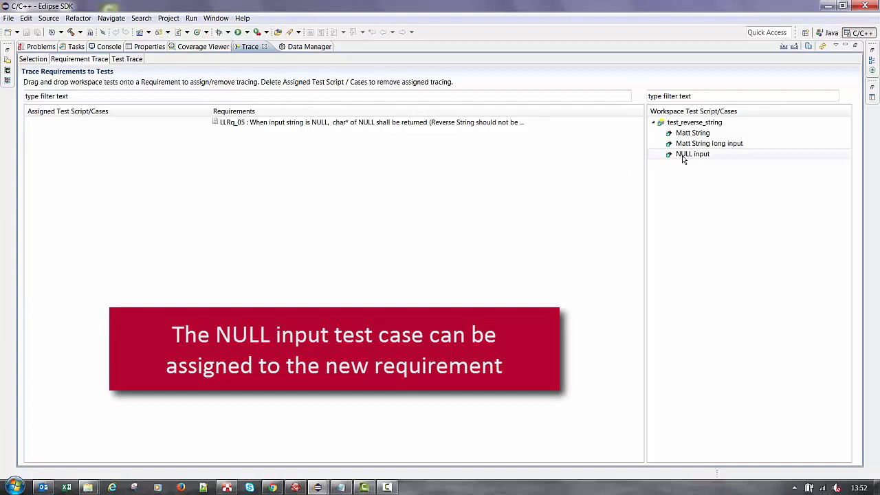
pyautogui.moveTo(682, 159); pyautogui.dragTo(534, 126)
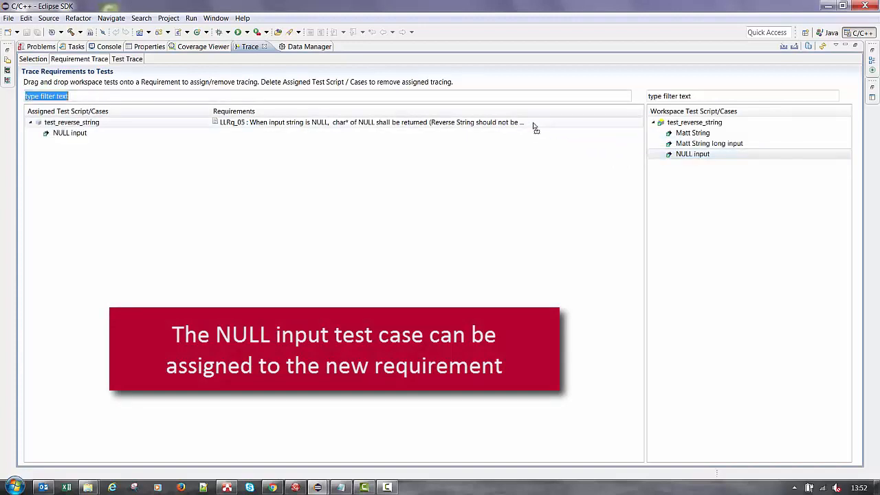
pyautogui.click(34, 59)
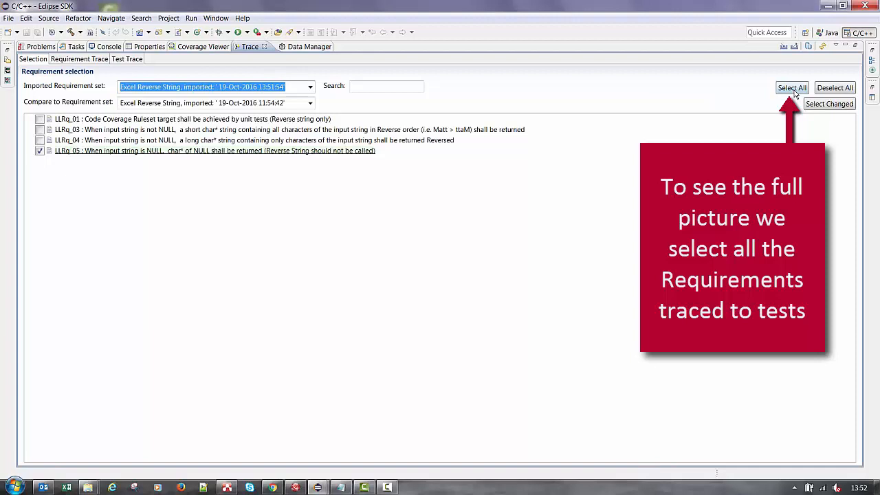
pyautogui.click(793, 89)
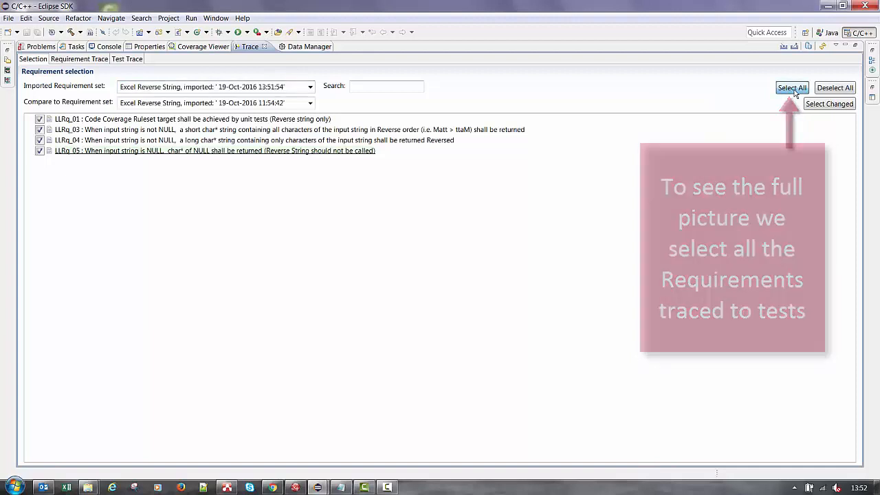
pyautogui.click(78, 61)
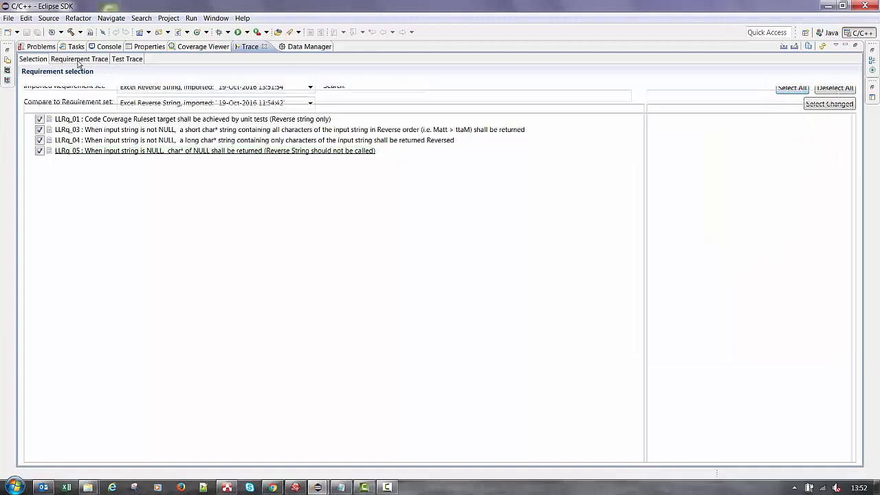
# Step: In Trace Admin, add Decision Coverage to the Test Coverage spreadsheet mapping and save the mapping
pyautogui.click(809, 46)
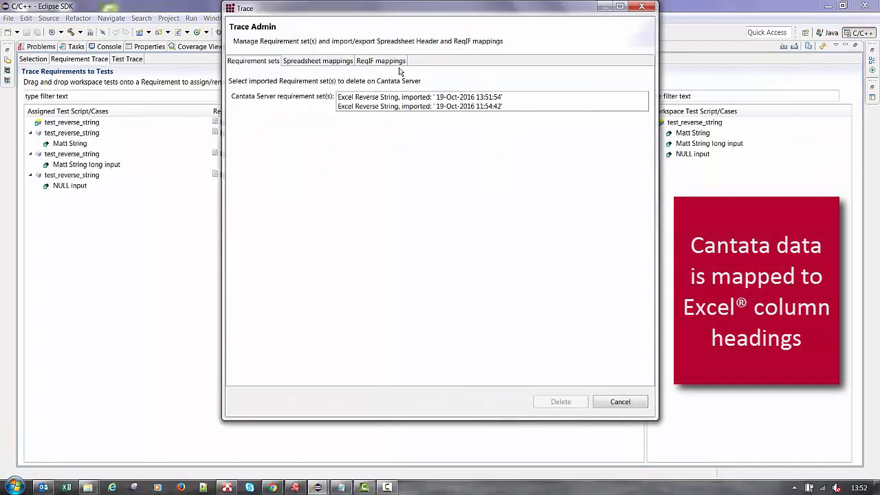
pyautogui.click(330, 61)
pyautogui.click(644, 111)
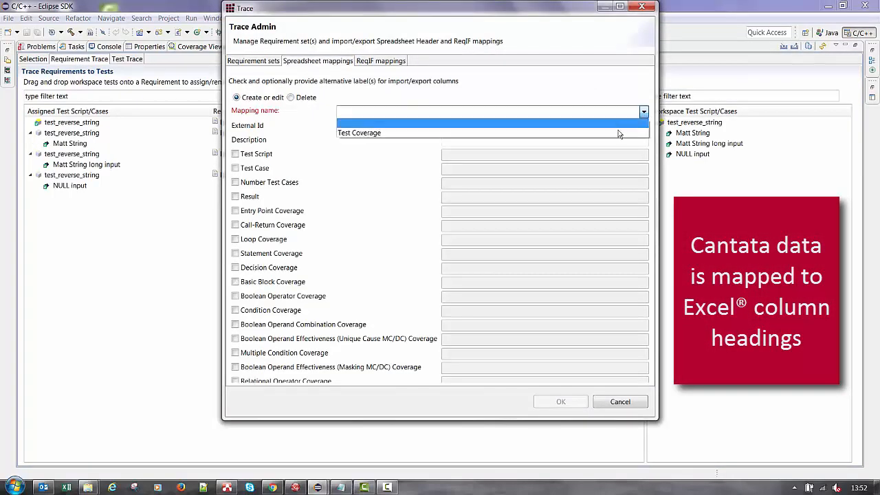
pyautogui.click(619, 131)
pyautogui.click(235, 268)
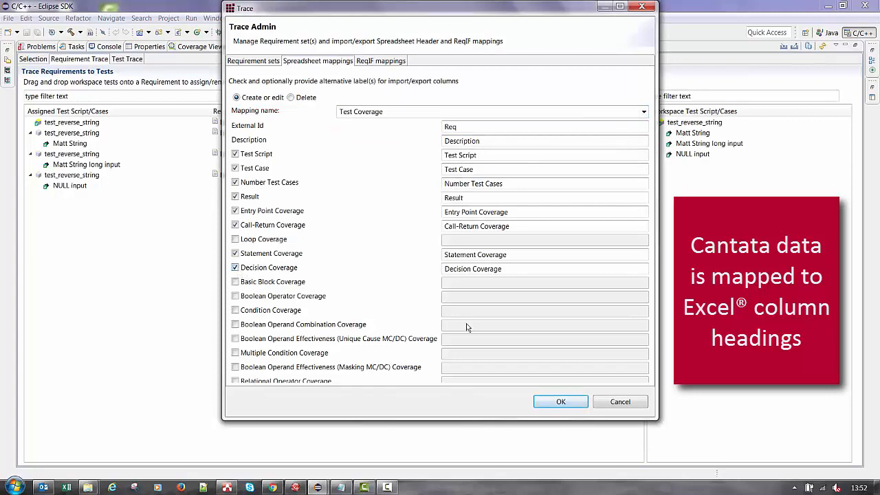
pyautogui.click(561, 403)
pyautogui.click(560, 220)
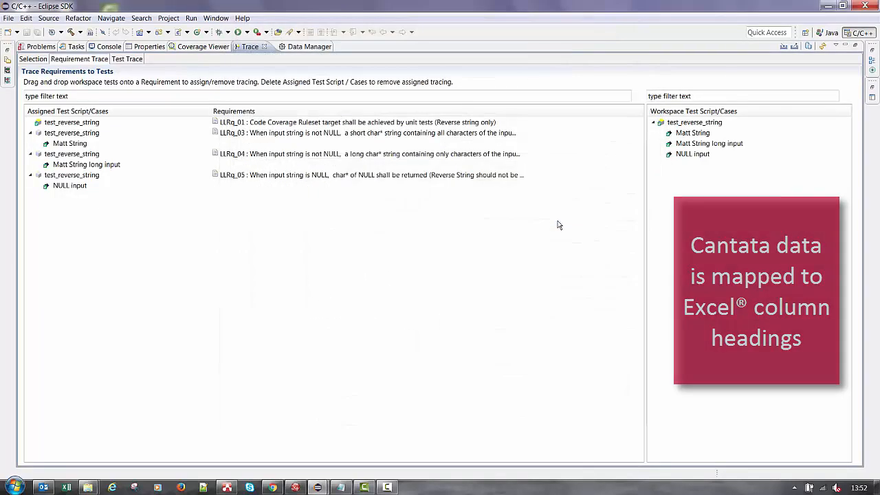
# Step: Set up an Excel export of the requirement set imported 19-Oct-2016 13:51:54 to the Test Results sheet of ReverseStringReq.xlsx
pyautogui.click(794, 46)
pyautogui.click(421, 196)
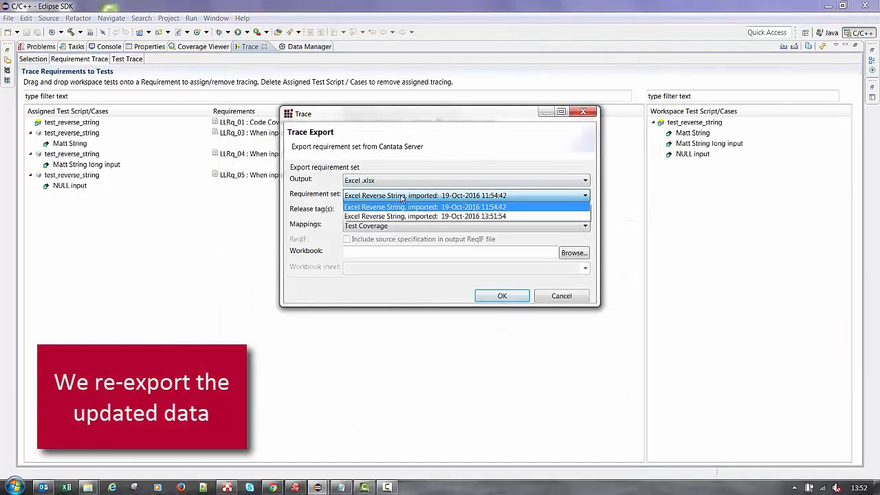
pyautogui.click(410, 216)
pyautogui.click(574, 253)
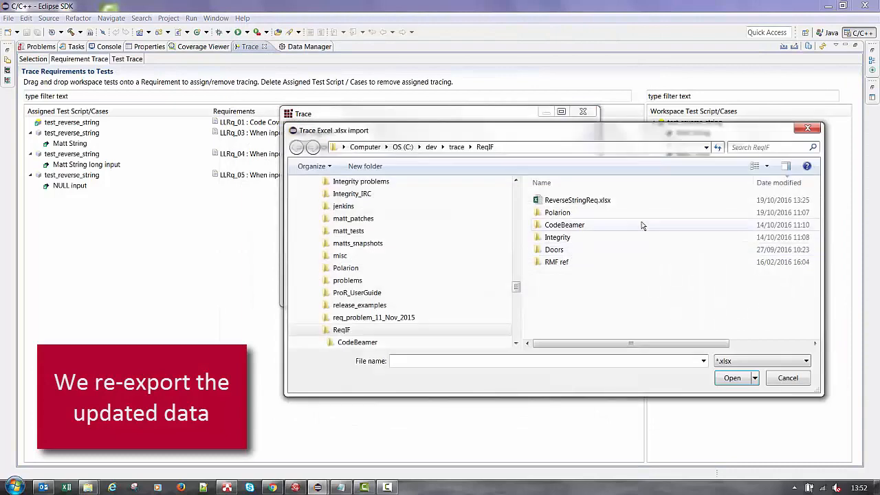
pyautogui.doubleClick(581, 199)
pyautogui.click(585, 268)
pyautogui.click(550, 287)
# Step: Run the export and save it over the existing ReverseStringReq.xlsx
pyautogui.click(503, 296)
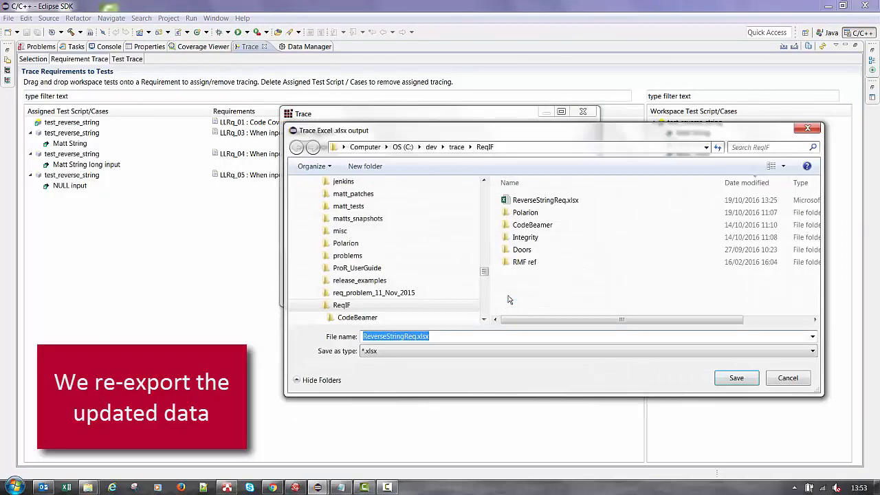
pyautogui.click(727, 379)
pyautogui.click(506, 220)
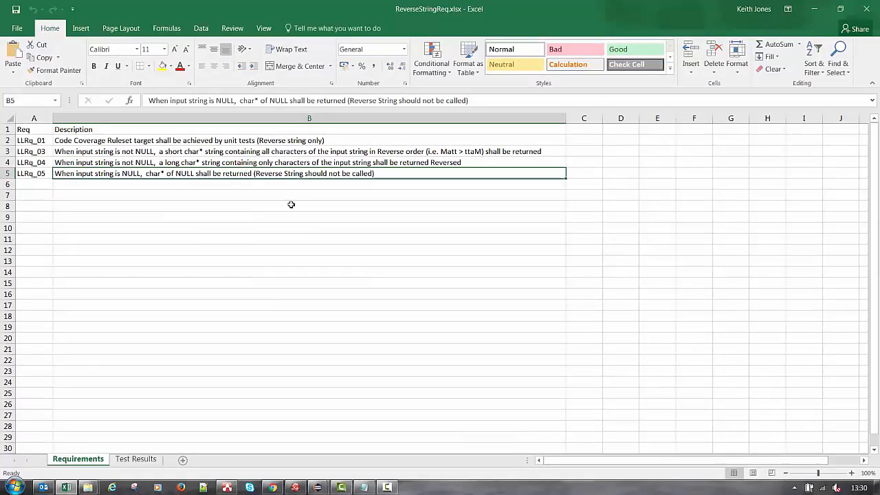
# Step: In Excel, review the Test Results sheet of ReverseStringReq.xlsx across to the Decision Coverage column
pyautogui.click(136, 459)
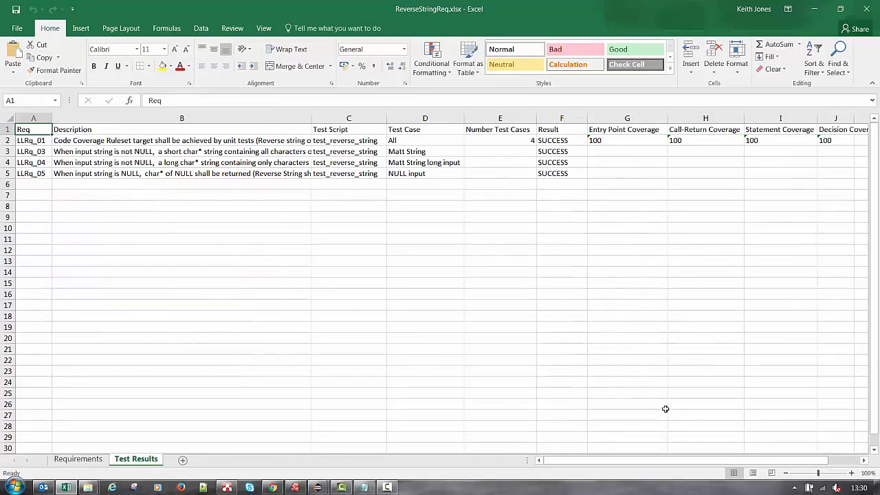
pyautogui.moveTo(680, 460); pyautogui.dragTo(704, 460)
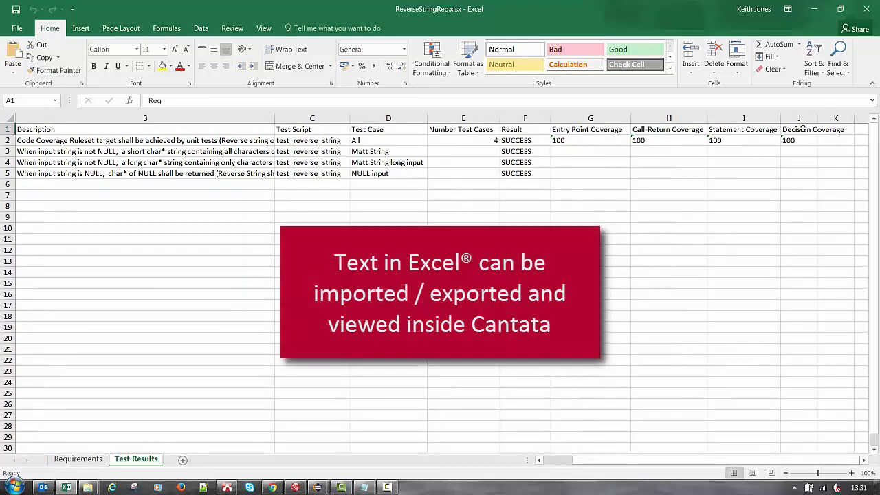
pyautogui.moveTo(702, 459); pyautogui.dragTo(701, 459)
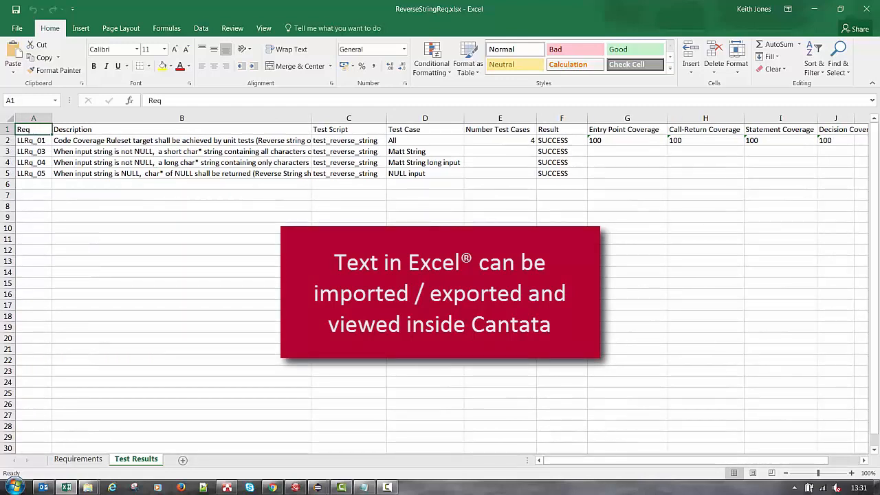